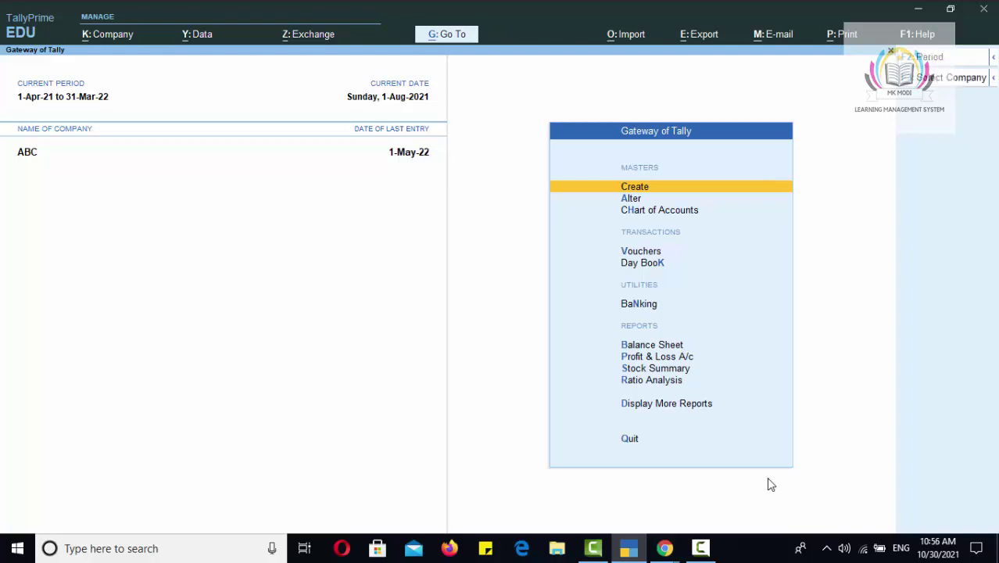
Step: Find the Bills Receivable report, review the pending bills, and close it
{"action": "key", "text": "alt+g"}
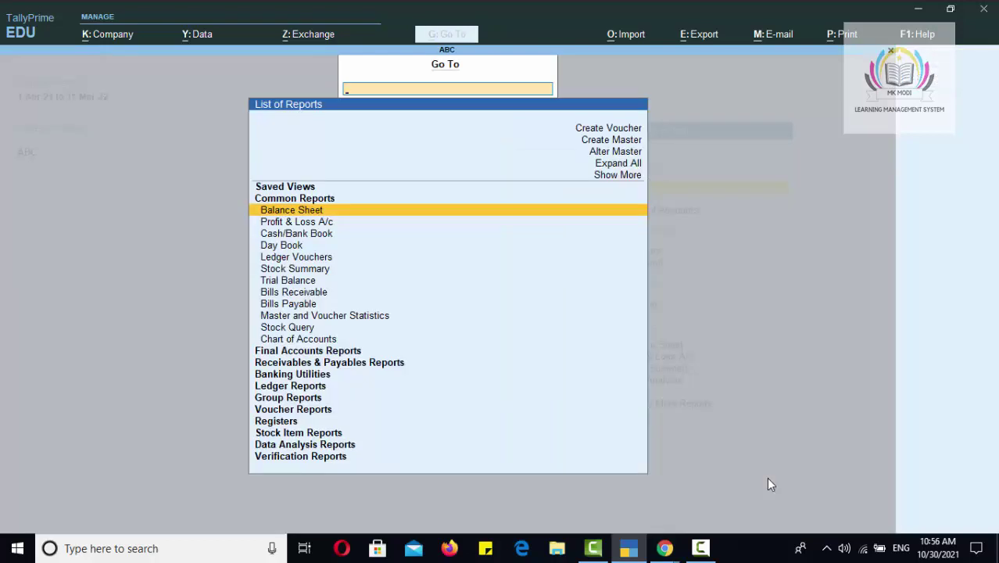
{"action": "type", "text": "BIL"}
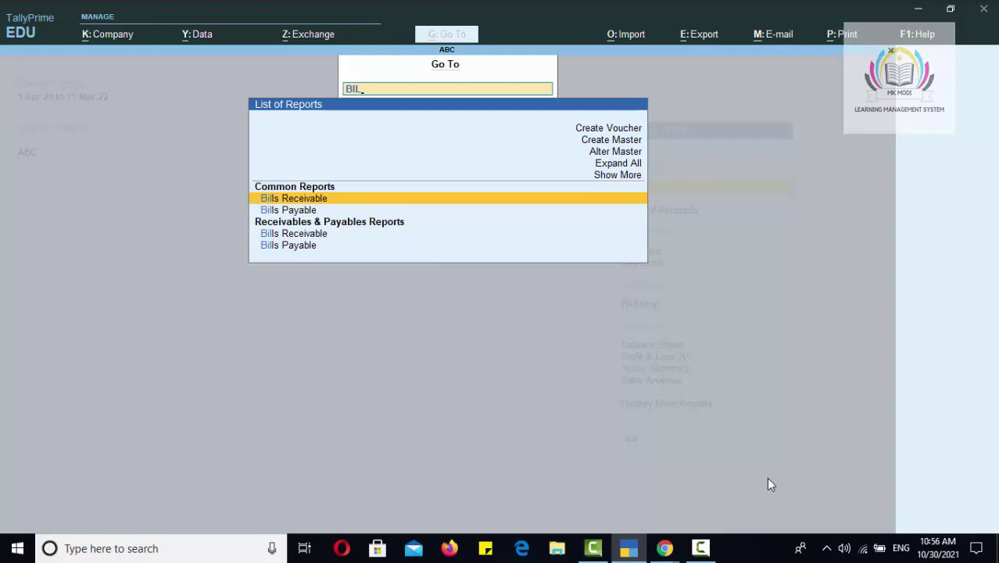
{"action": "key", "text": "Return"}
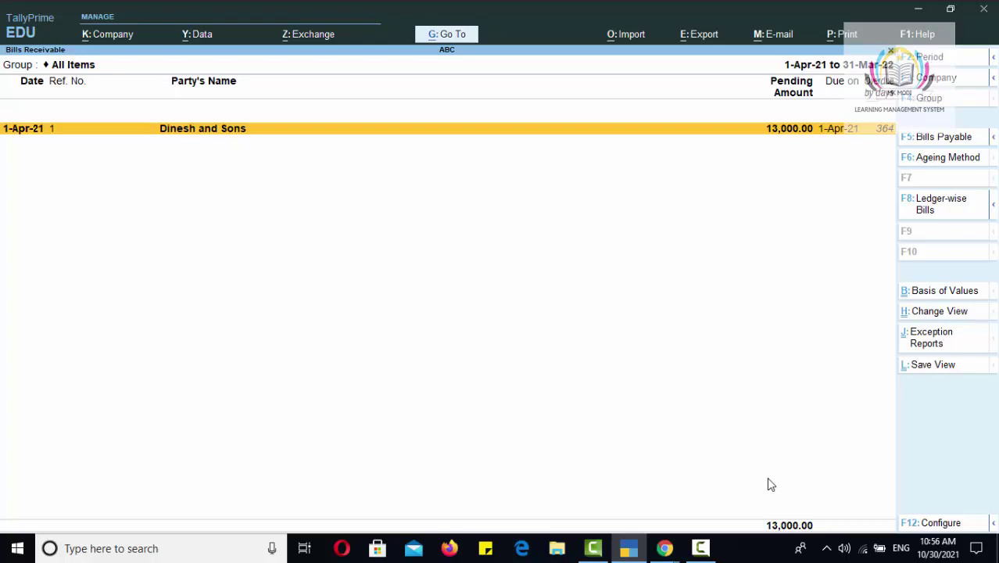
{"action": "key", "text": "Escape"}
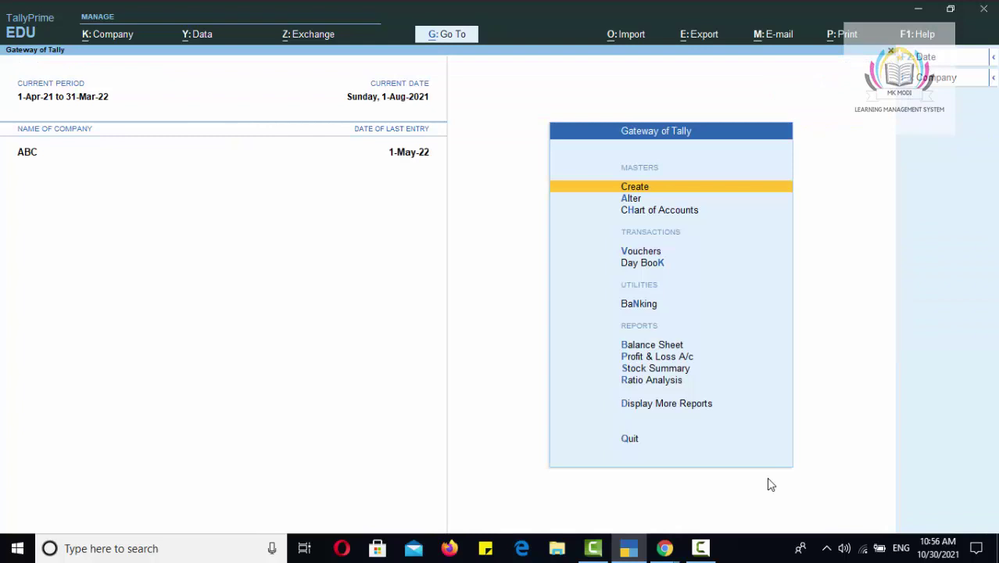
Step: Open the Bills Payable report and expand it to bill details, returning it to the condensed view
{"action": "key", "text": "alt+g"}
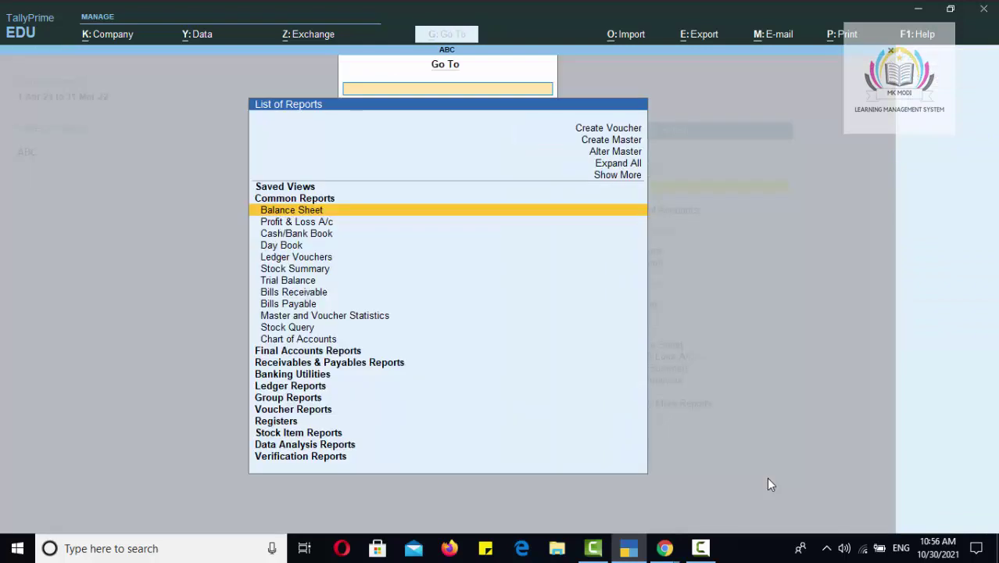
{"action": "type", "text": "Bi"}
{"action": "key", "text": "Down"}
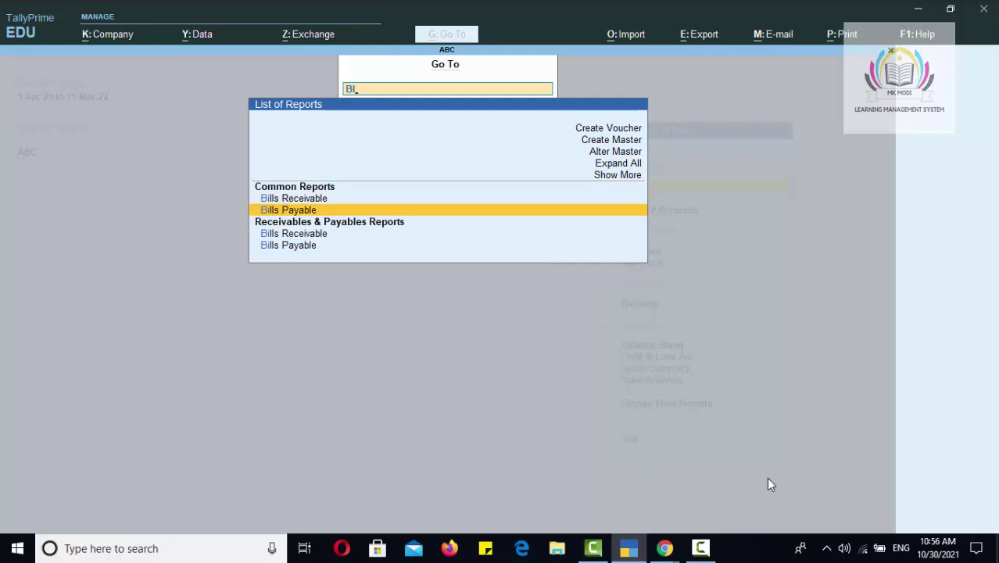
{"action": "key", "text": "Return"}
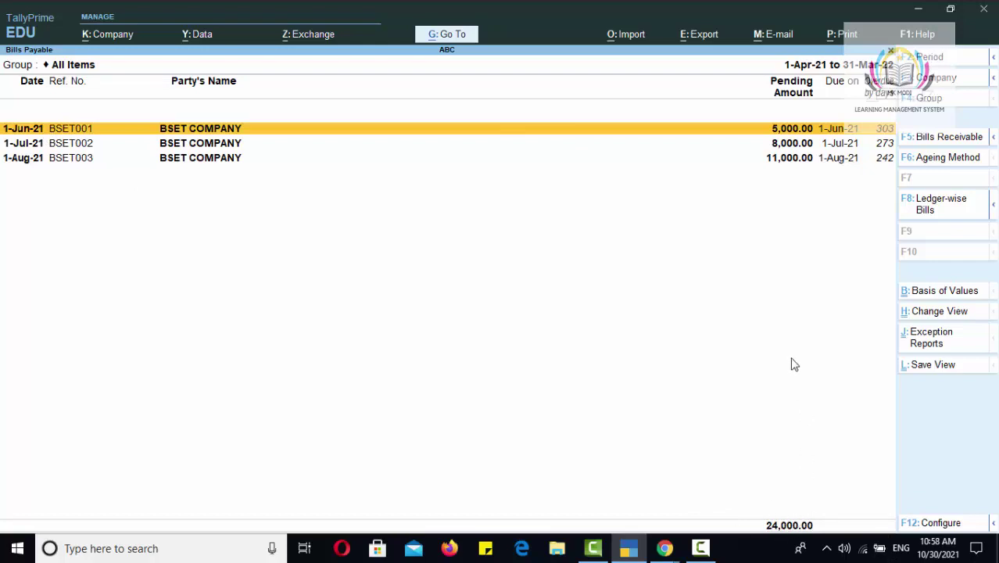
{"action": "key", "text": "alt+F1"}
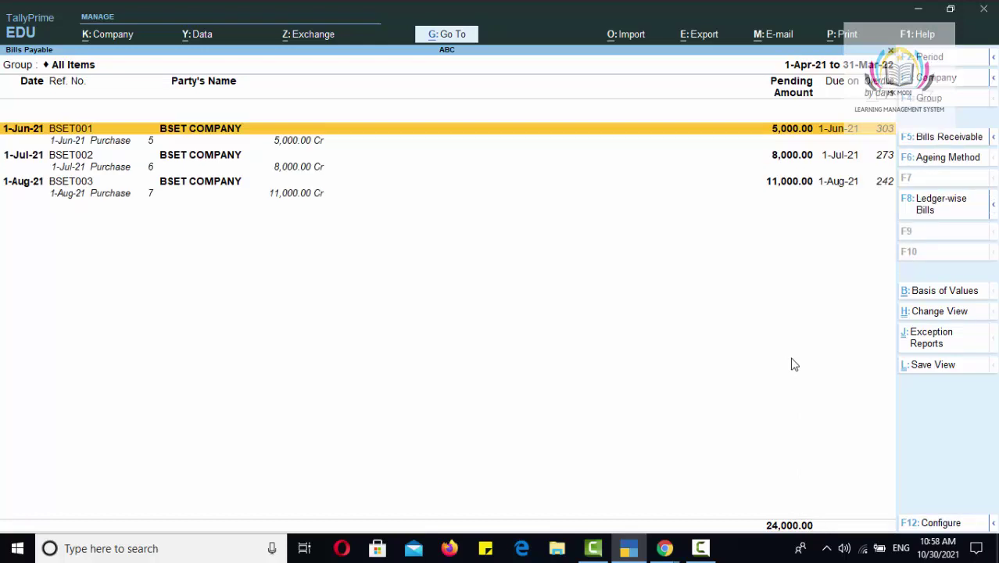
{"action": "key", "text": "alt+F1"}
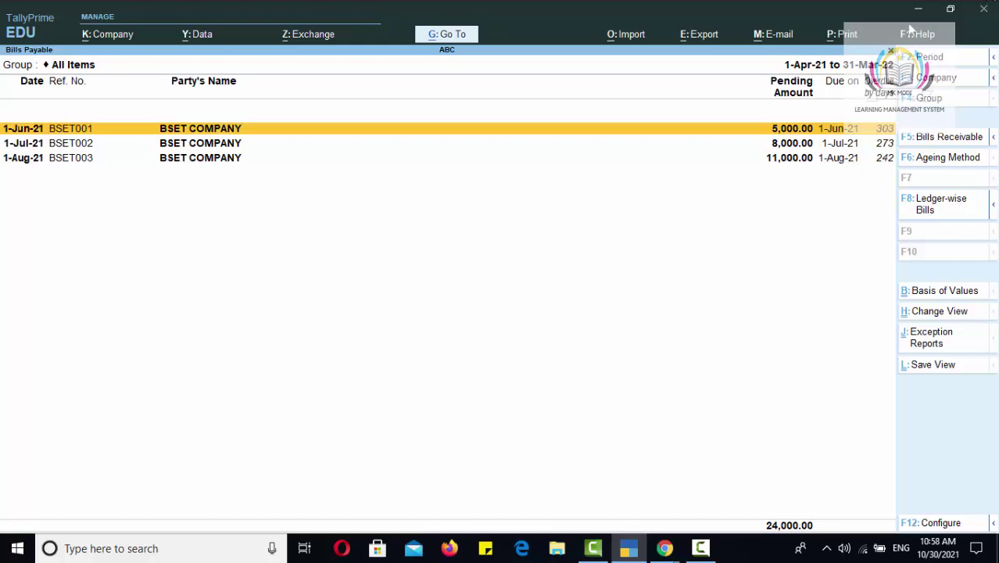
Step: Preview the printout of the current Bills Payable report and return to the Gateway of Tally
{"action": "left_click", "coordinate": [836, 38]}
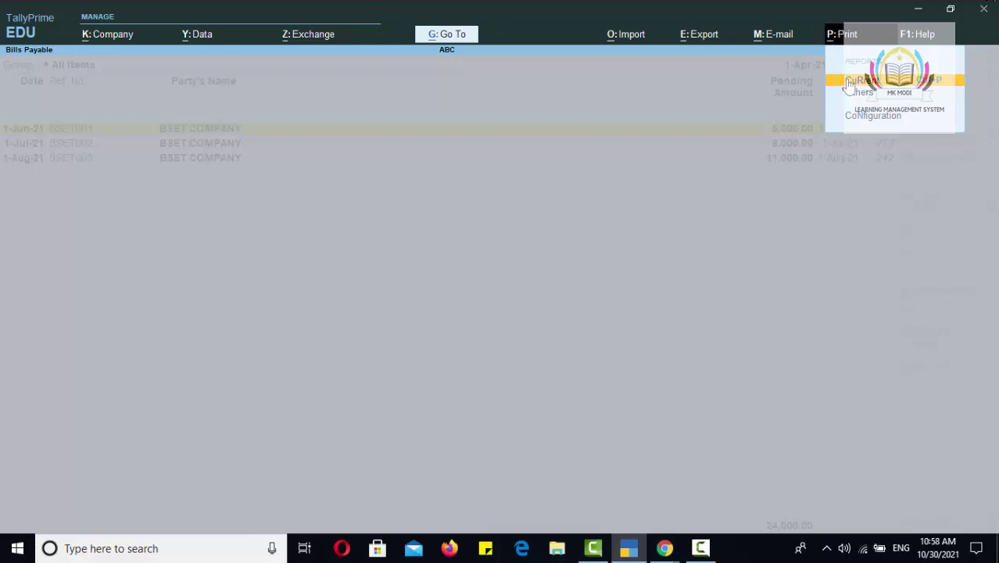
{"action": "left_click", "coordinate": [849, 81]}
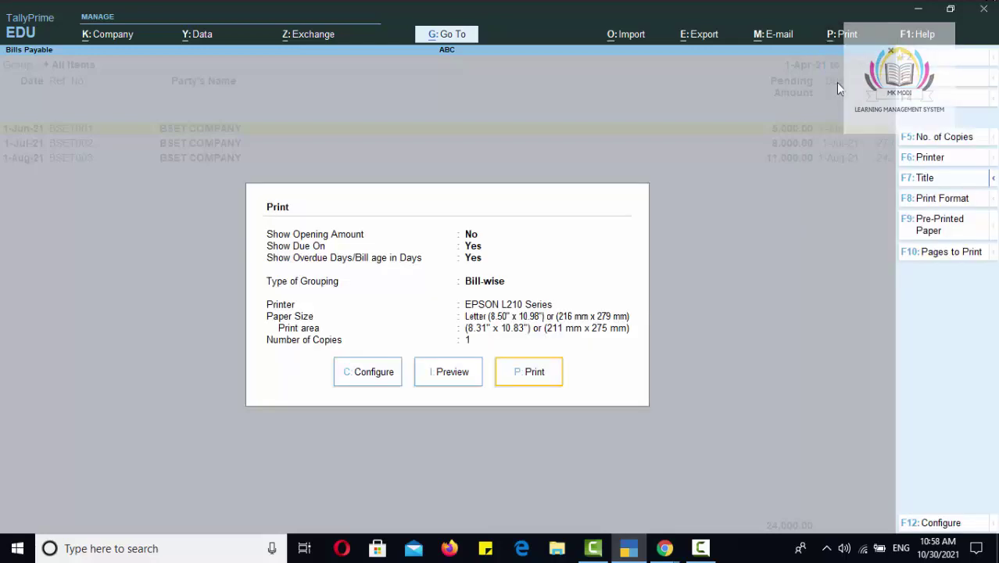
{"action": "left_click", "coordinate": [434, 374]}
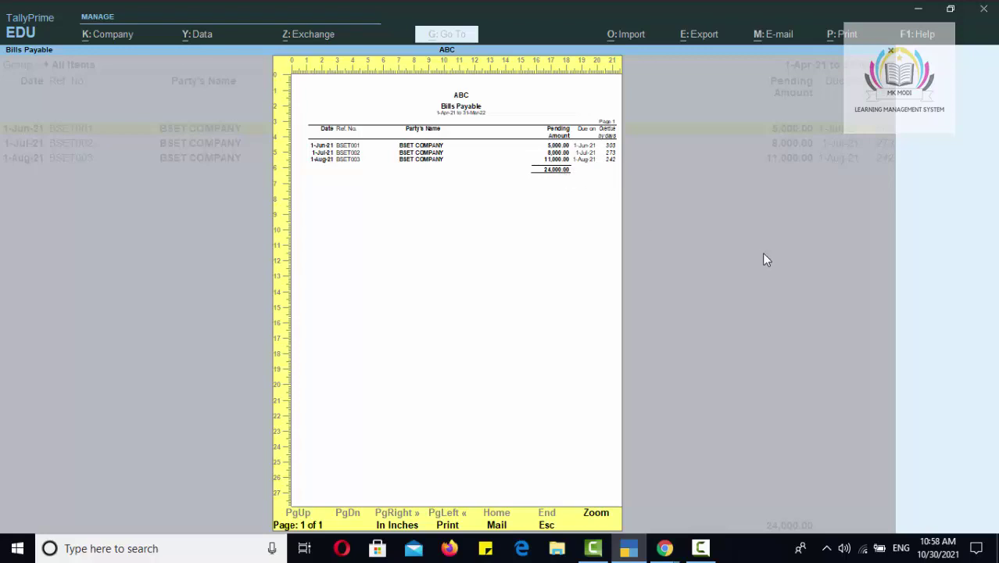
{"action": "key", "text": "Escape"}
{"action": "key", "text": "Escape"}
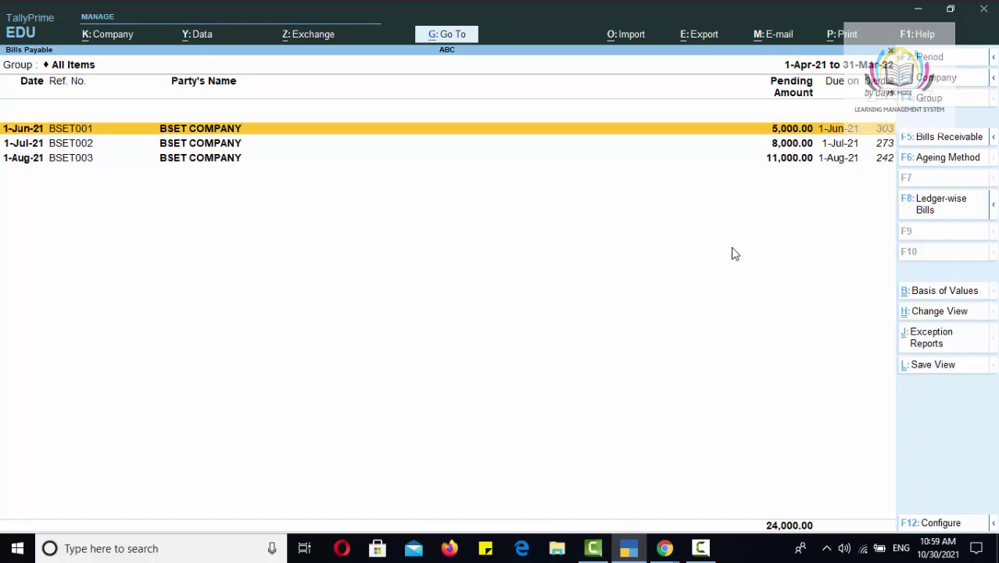
{"action": "key", "text": "Escape"}
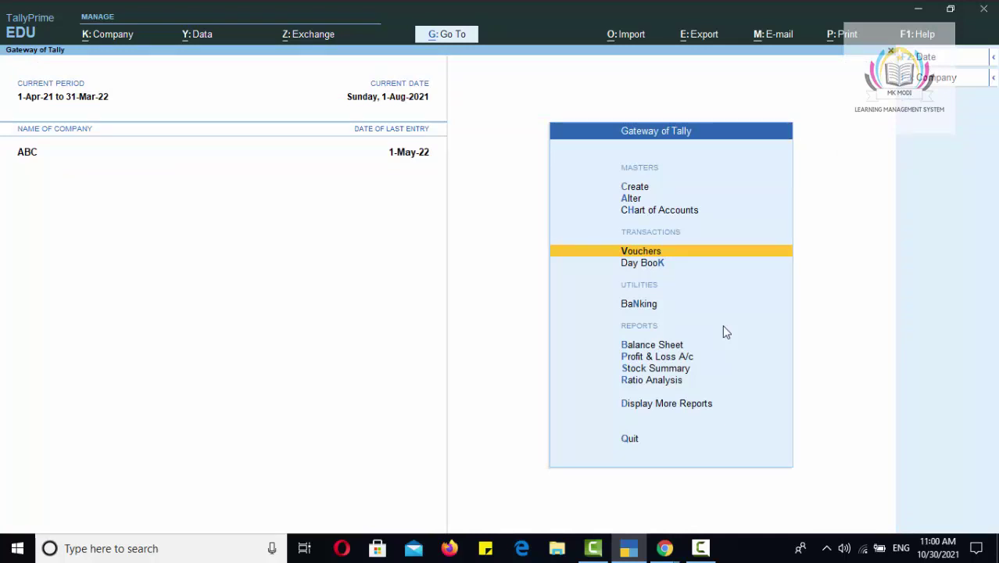
Step: Start a payment voucher from the Cash account and enter BSET COMPANY with an amount of 5,000
{"action": "key", "text": "Return"}
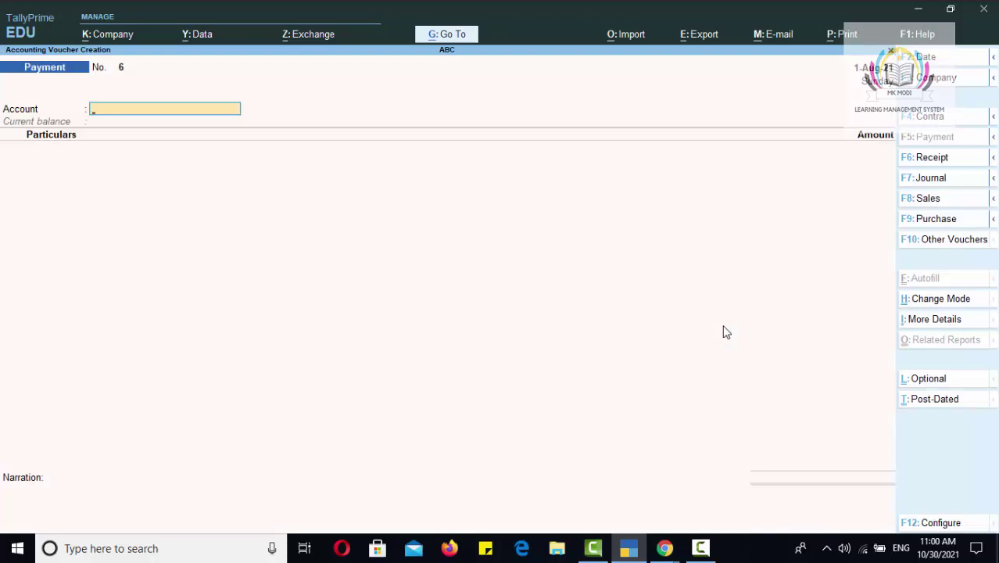
{"action": "type", "text": "CAS"}
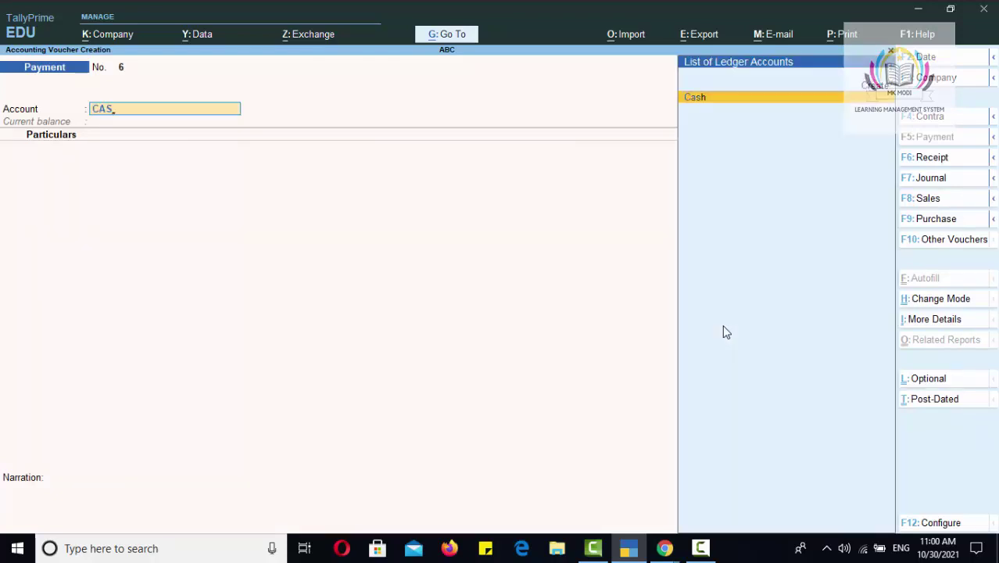
{"action": "key", "text": "Return"}
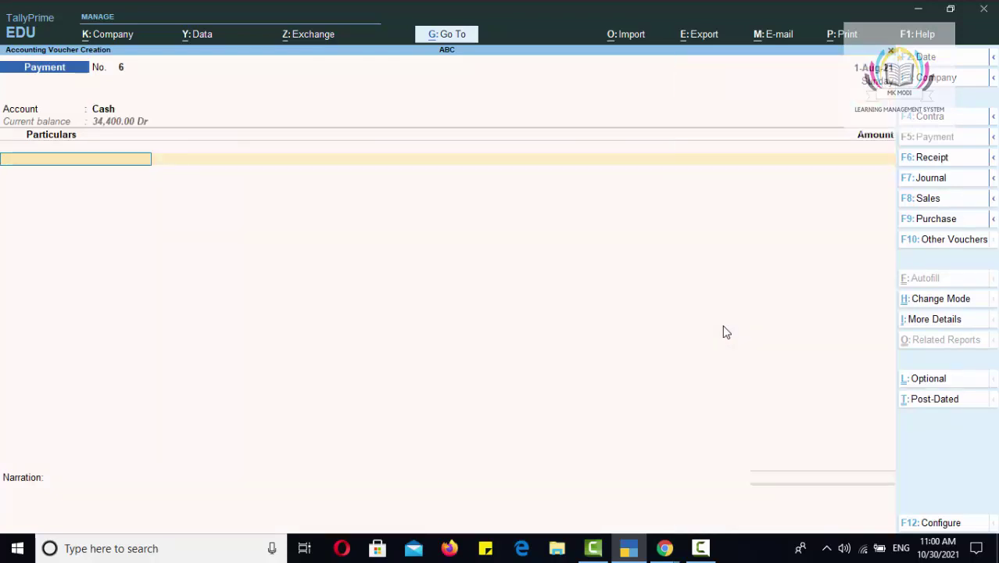
{"action": "type", "text": "B"}
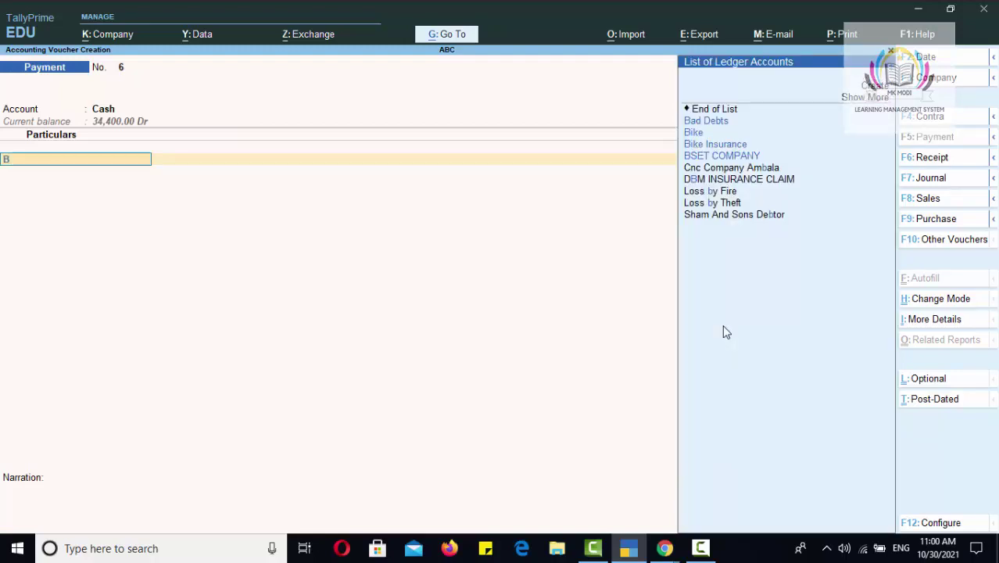
{"action": "key", "text": "Down"}
{"action": "key", "text": "Down"}
{"action": "key", "text": "Down"}
{"action": "key", "text": "Down"}
{"action": "key", "text": "Return"}
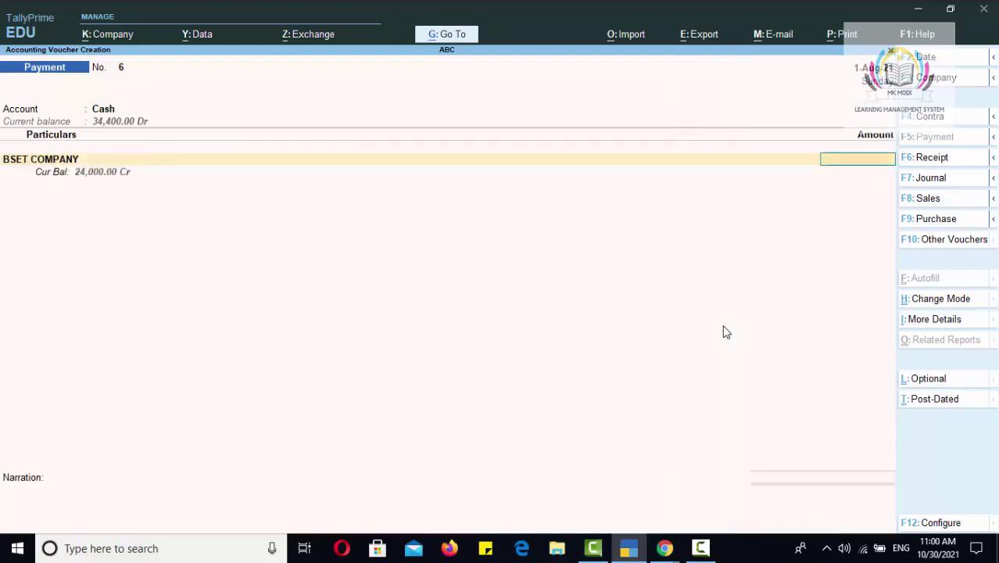
{"action": "type", "text": "5000"}
{"action": "key", "text": "Return"}
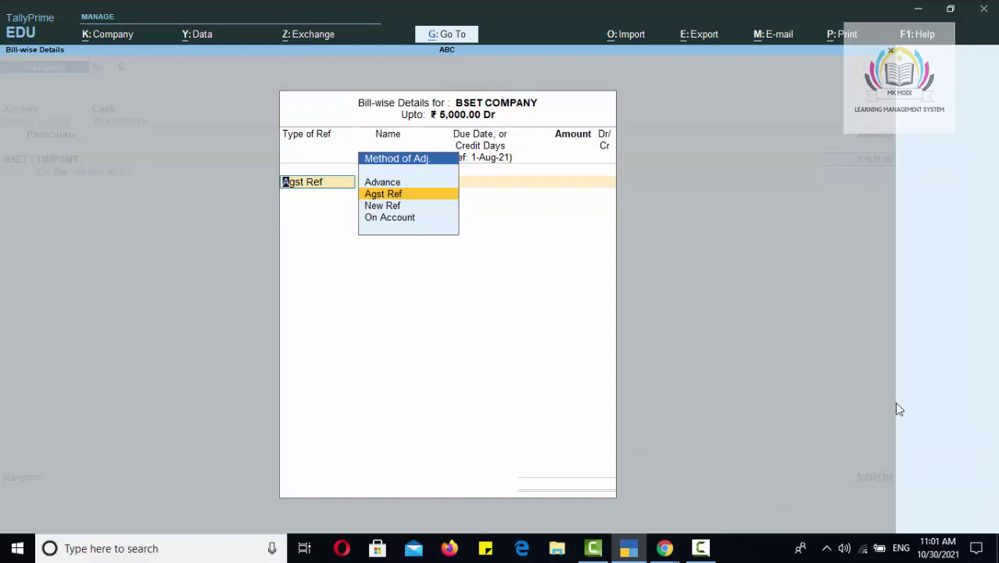
Step: Allocate the 5,000 payment as Agst Ref to pending bill BSET001 and save the voucher without a narration
{"action": "key", "text": "Return"}
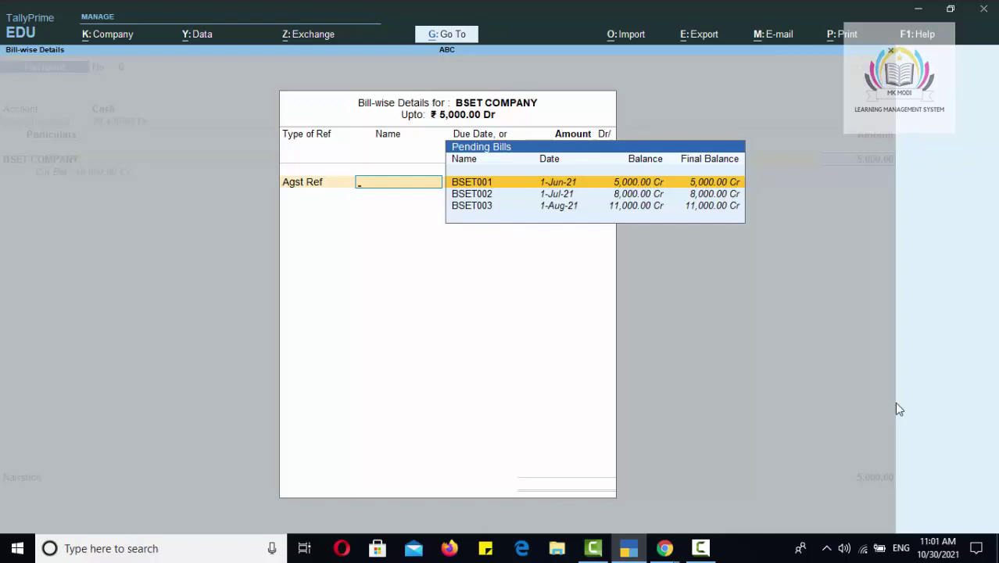
{"action": "key", "text": "Down"}
{"action": "key", "text": "Down"}
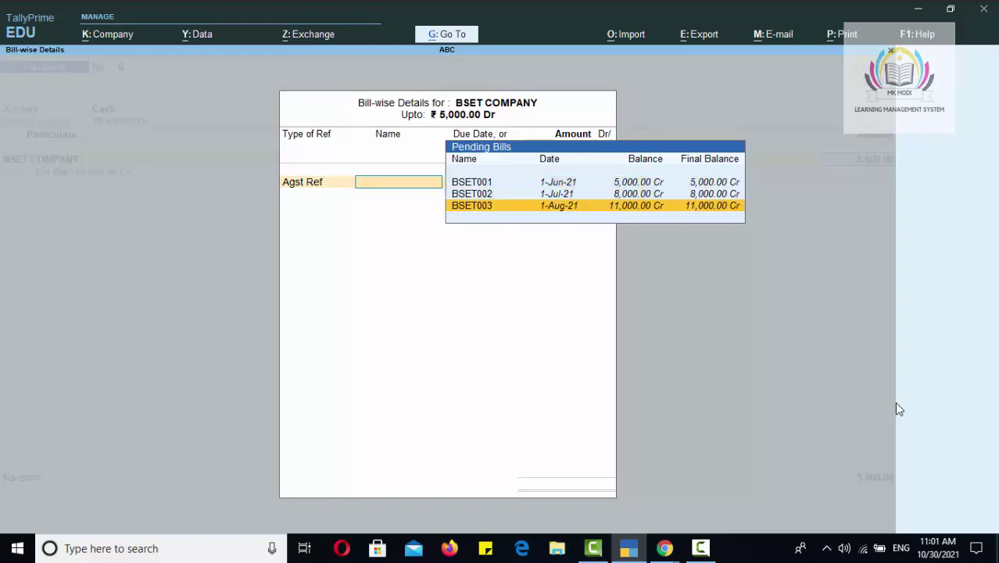
{"action": "key", "text": "Up"}
{"action": "key", "text": "Up"}
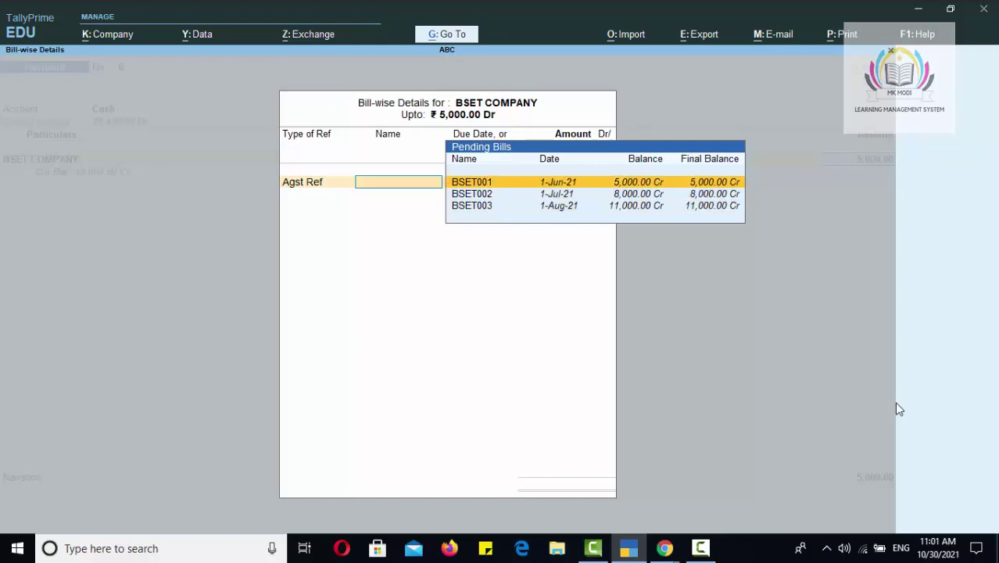
{"action": "key", "text": "Return"}
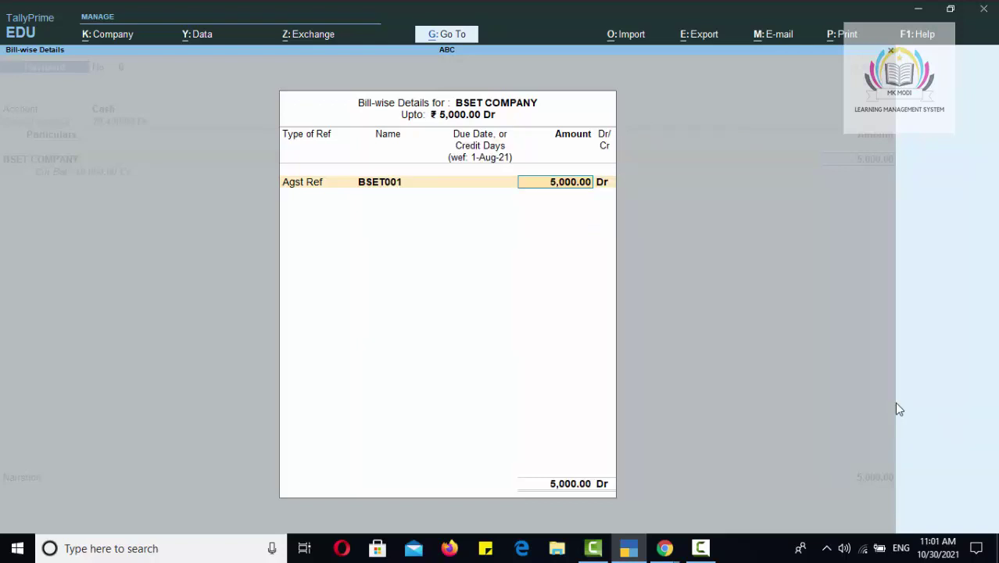
{"action": "key", "text": "Return"}
{"action": "key", "text": "Return"}
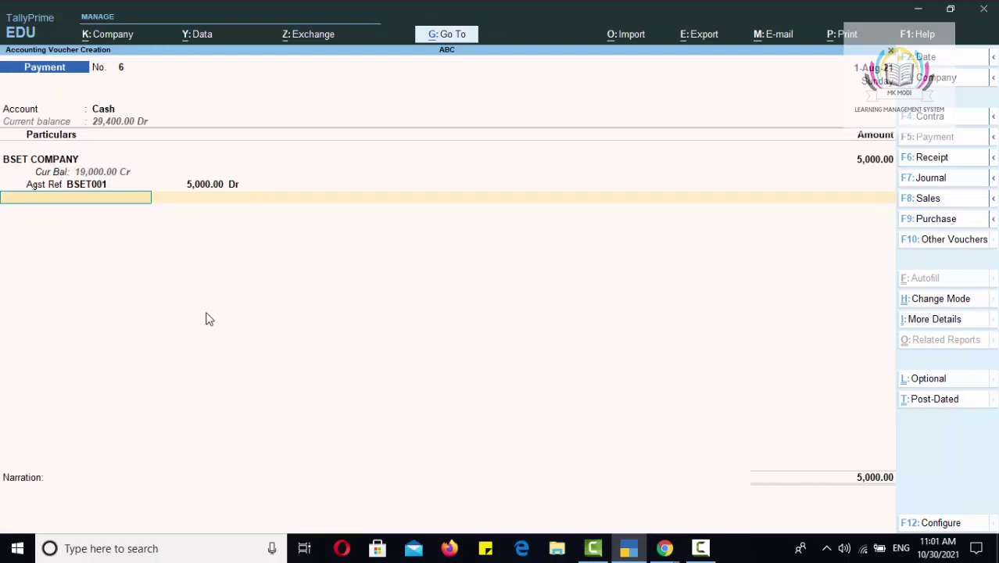
{"action": "key", "text": "Return"}
{"action": "key", "text": "Return"}
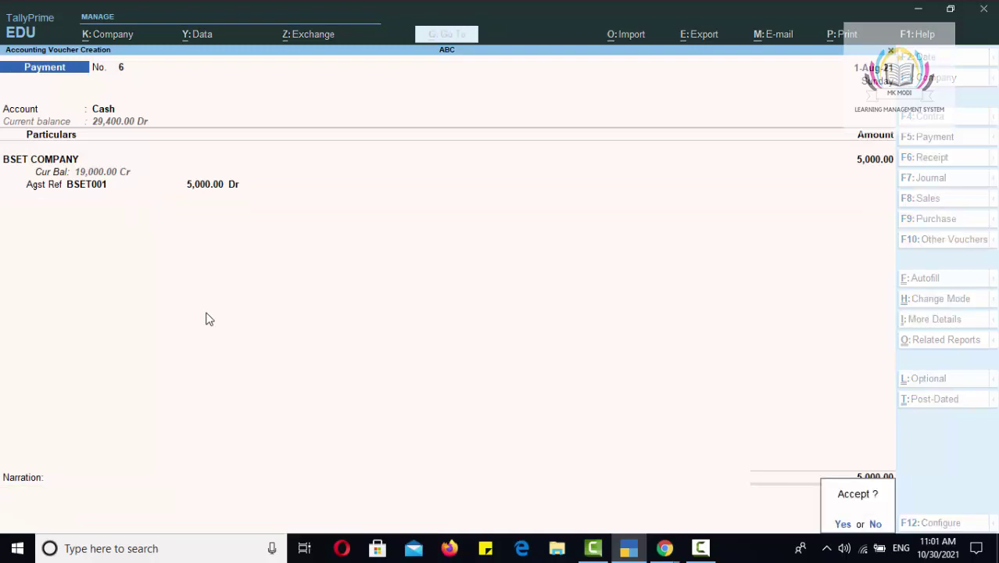
{"action": "key", "text": "Return"}
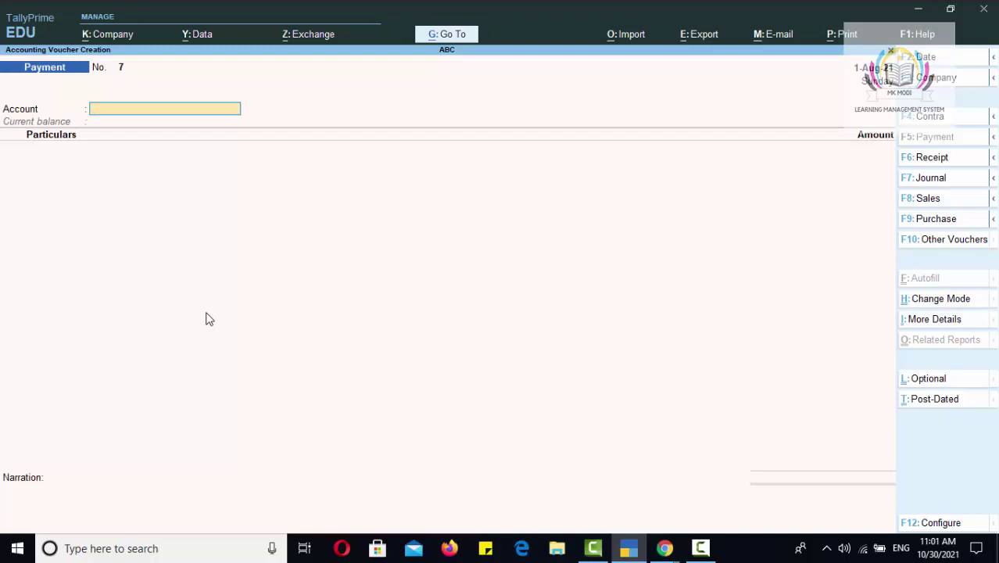
Step: Check the pending bills in the Bills Payable report and return to the blank payment voucher
{"action": "key", "text": "alt"}
{"action": "key", "text": "alt+g"}
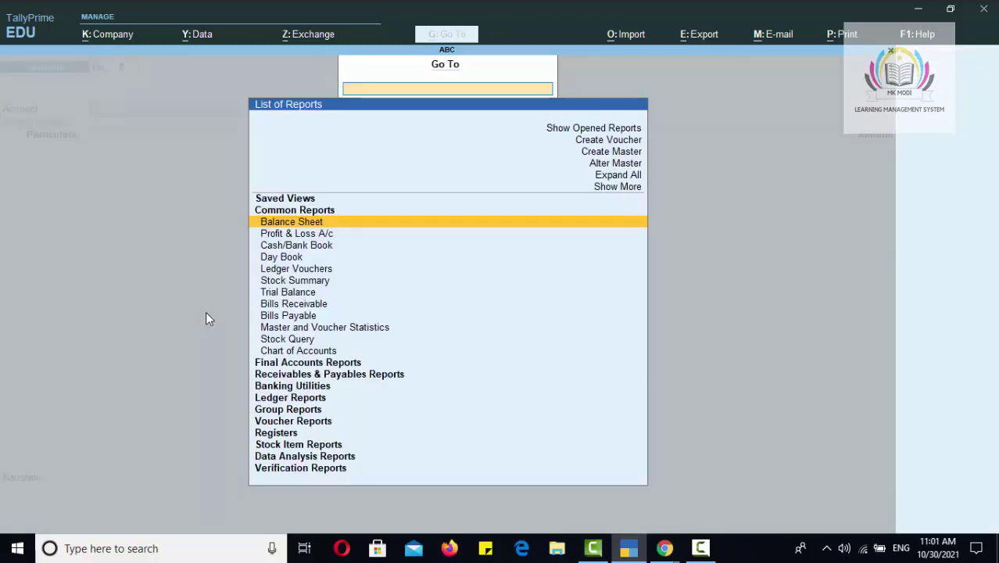
{"action": "type", "text": "Bil"}
{"action": "key", "text": "Down"}
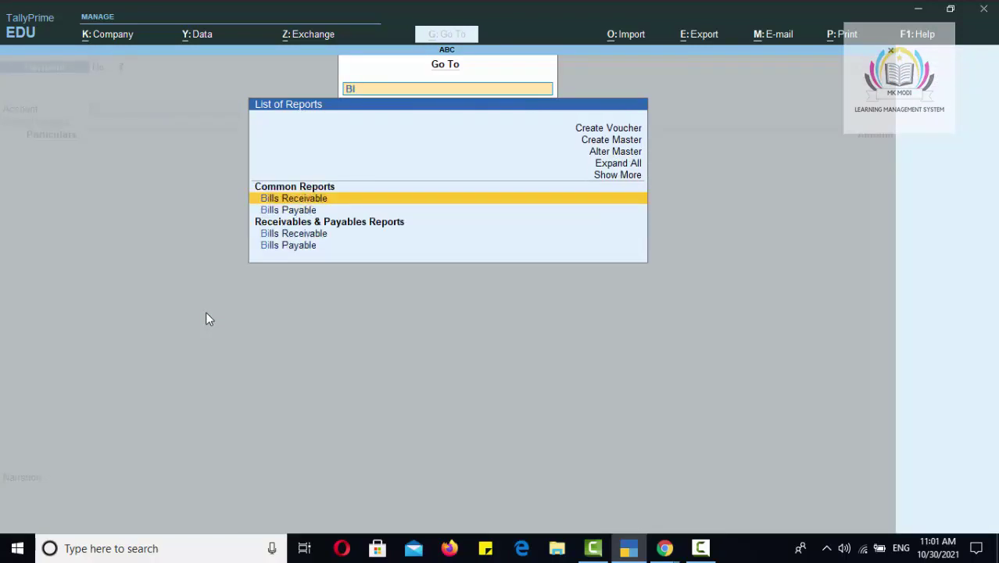
{"action": "key", "text": "Down"}
{"action": "key", "text": "Return"}
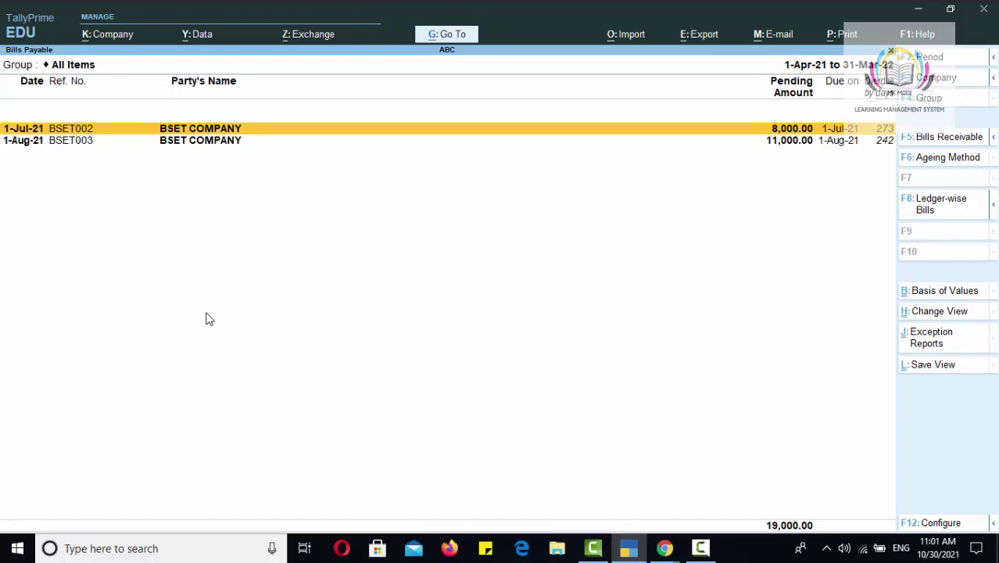
{"action": "key", "text": "Escape"}
{"action": "key", "text": "Escape"}
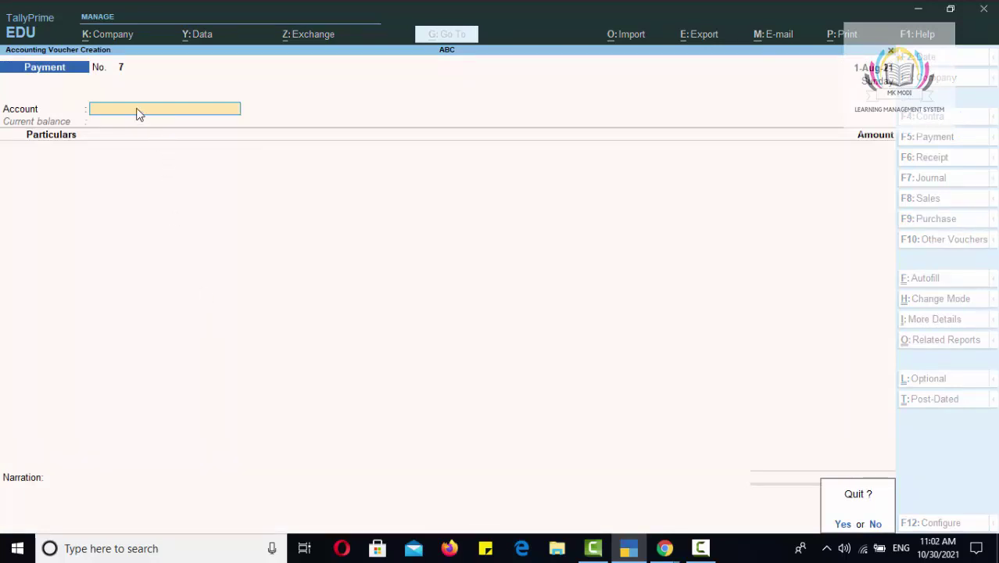
{"action": "key", "text": "n"}
Step: Fill the payment voucher with Cash as the account and BSET COMPANY as the party for an amount of 8,000
{"action": "key", "text": "Return"}
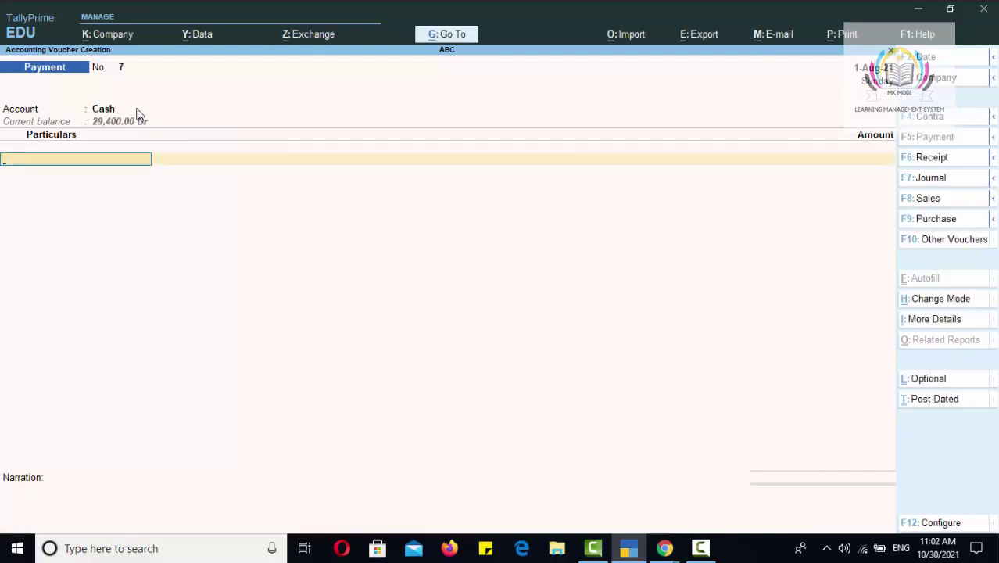
{"action": "key", "text": "Down"}
{"action": "key", "text": "Down"}
{"action": "key", "text": "Down"}
{"action": "key", "text": "Down"}
{"action": "key", "text": "Return"}
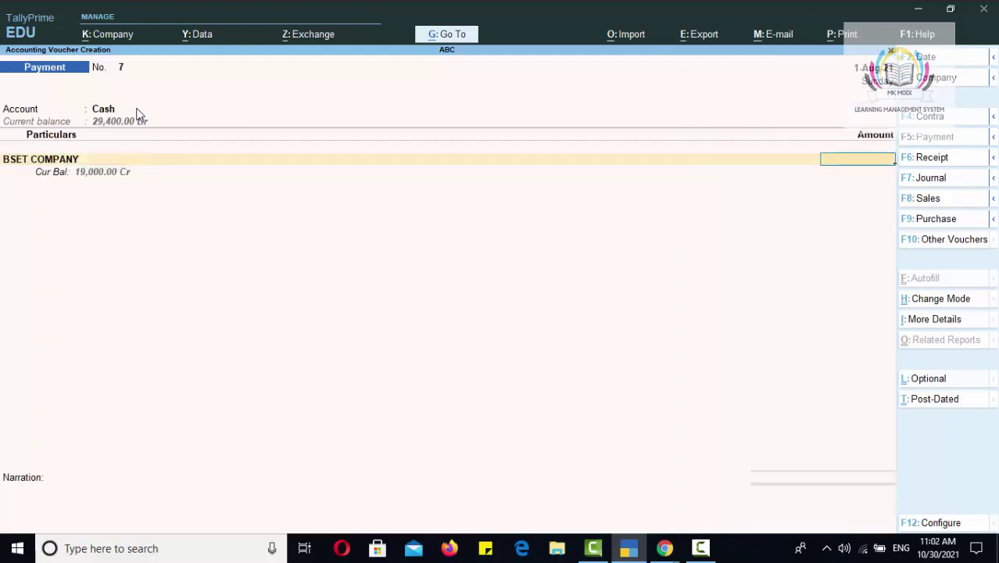
{"action": "type", "text": "8000"}
{"action": "key", "text": "Return"}
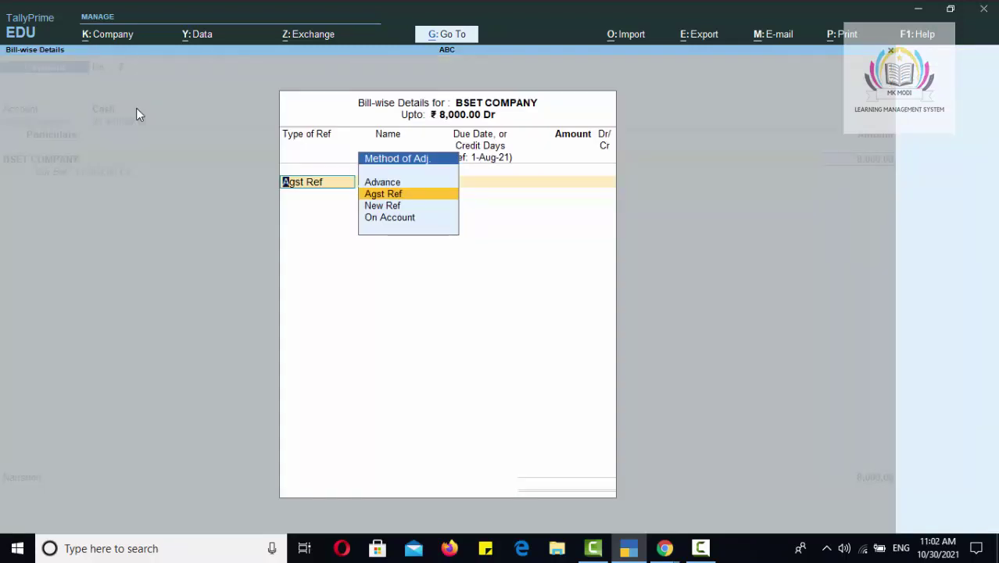
Step: Allocate the 8,000 payment as Agst Ref to pending bill BSET002 and save the voucher without a narration
{"action": "key", "text": "Return"}
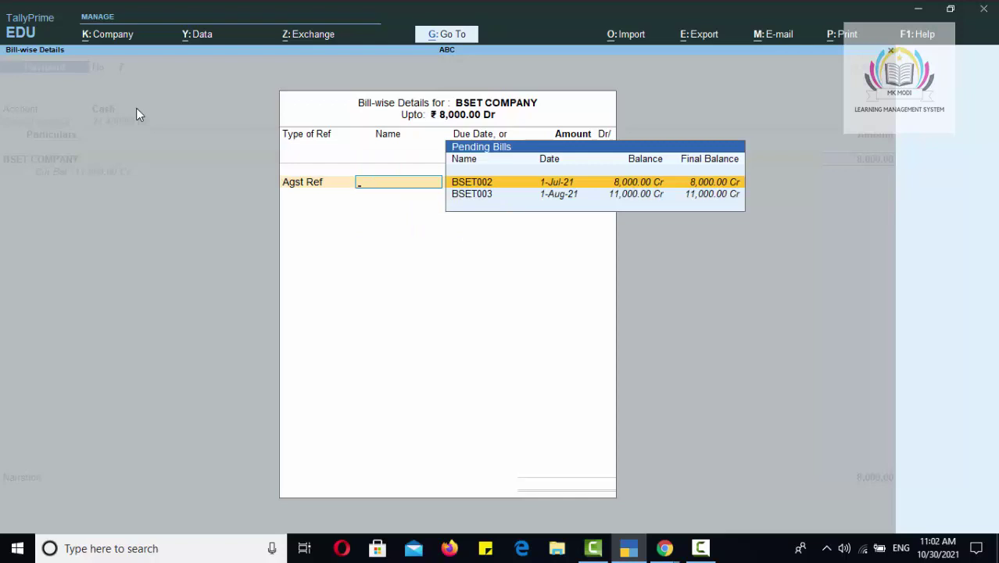
{"action": "key", "text": "Return"}
{"action": "key", "text": "Return"}
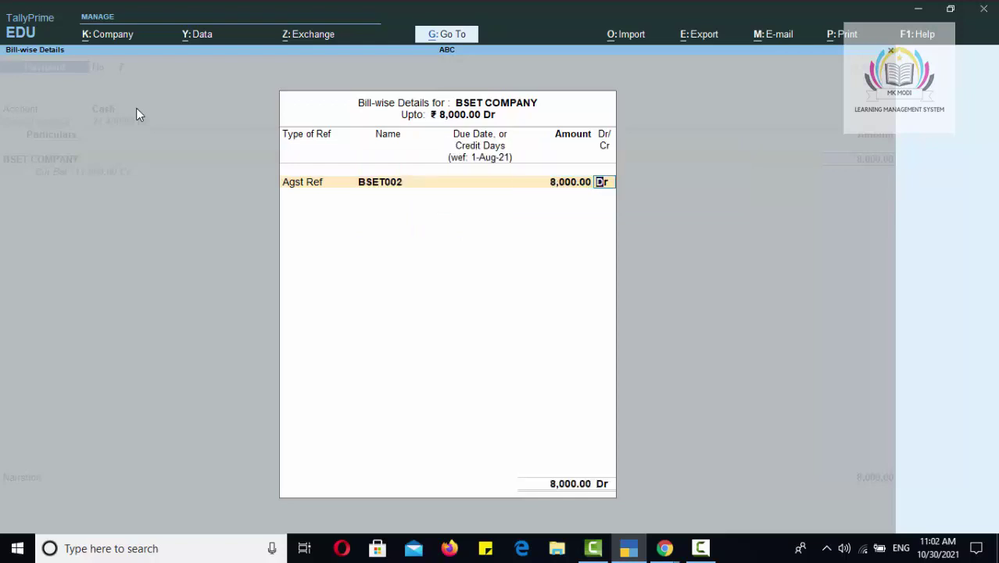
{"action": "key", "text": "Return"}
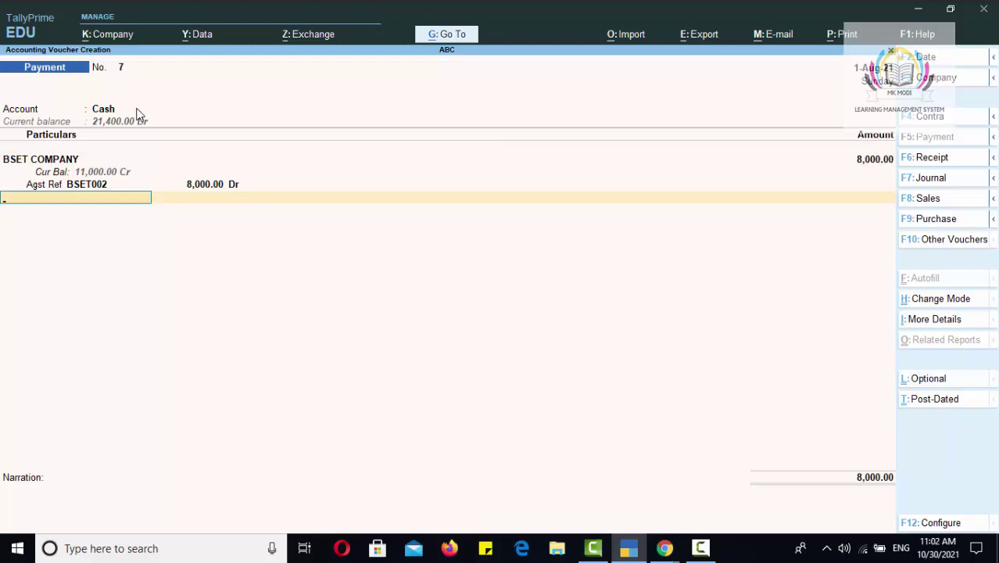
{"action": "key", "text": "Return"}
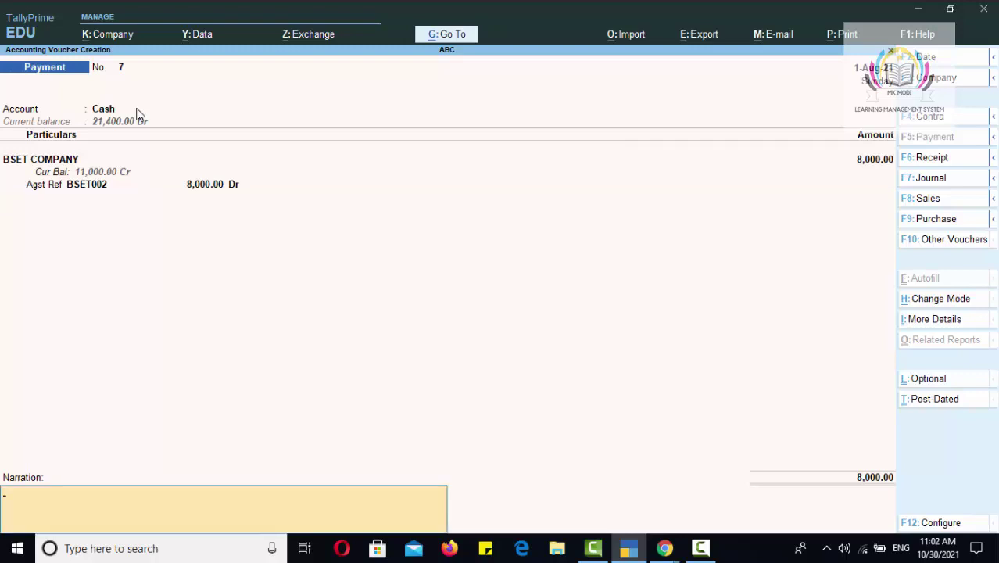
{"action": "key", "text": "Return"}
{"action": "key", "text": "Return"}
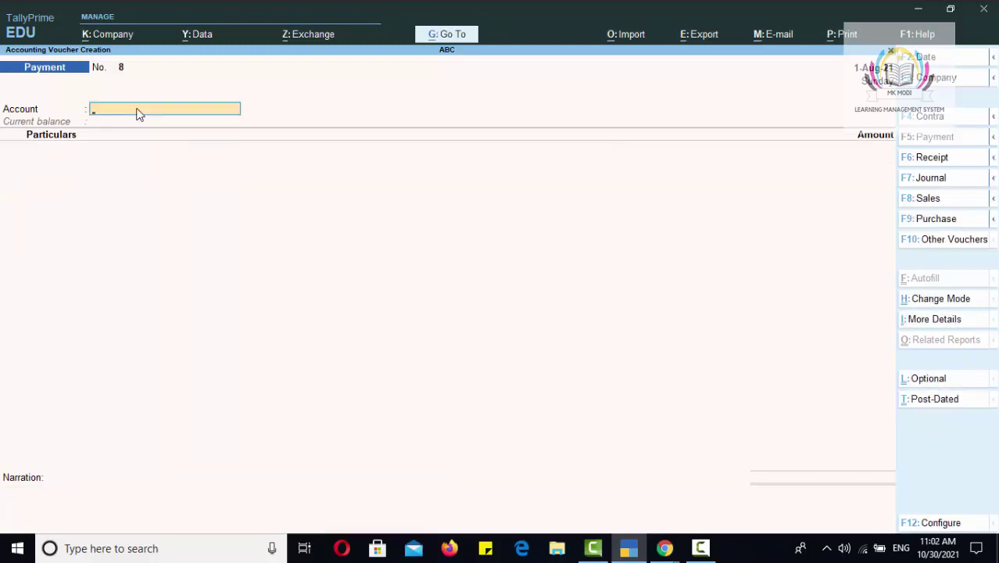
Step: Open the Bills Payable report to check the bills still pending, and return to the blank payment voucher
{"action": "key", "text": "alt"}
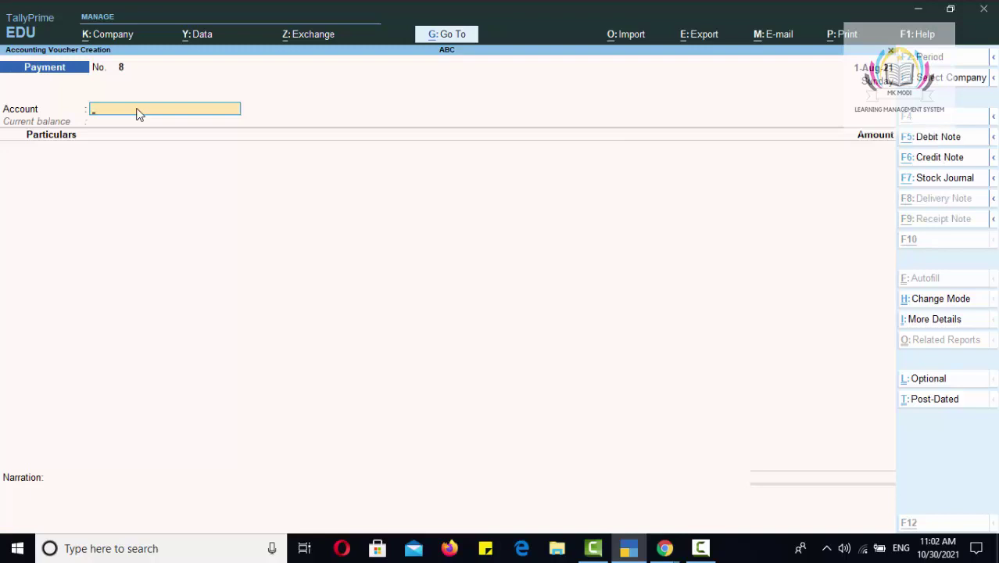
{"action": "key", "text": "alt+g"}
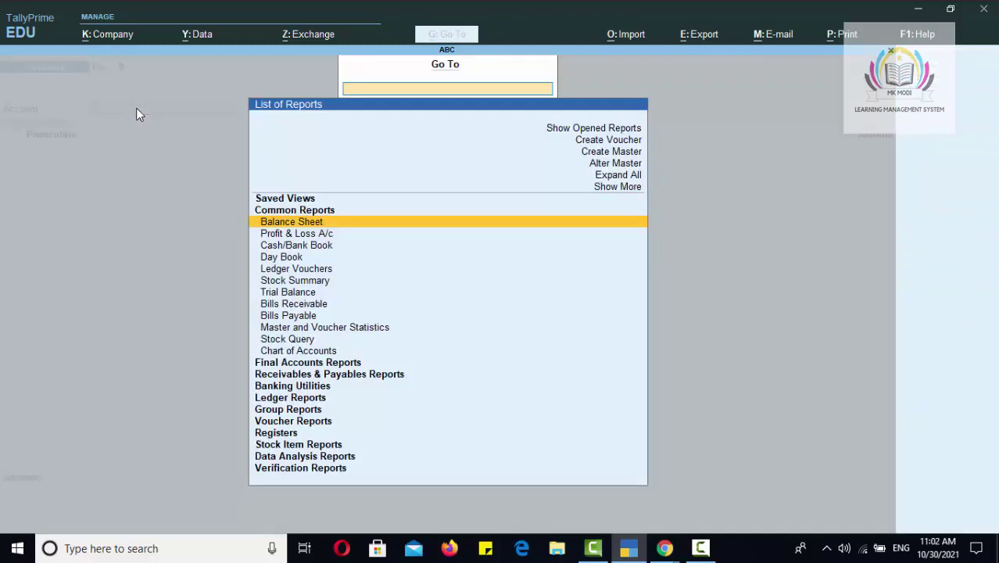
{"action": "type", "text": "Bi"}
{"action": "key", "text": "Down"}
{"action": "key", "text": "Down"}
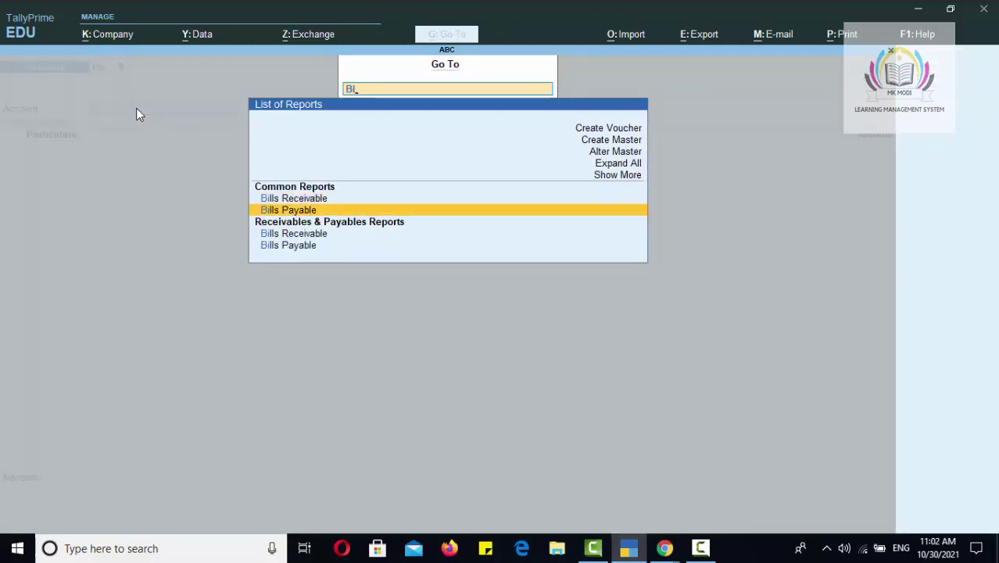
{"action": "key", "text": "Return"}
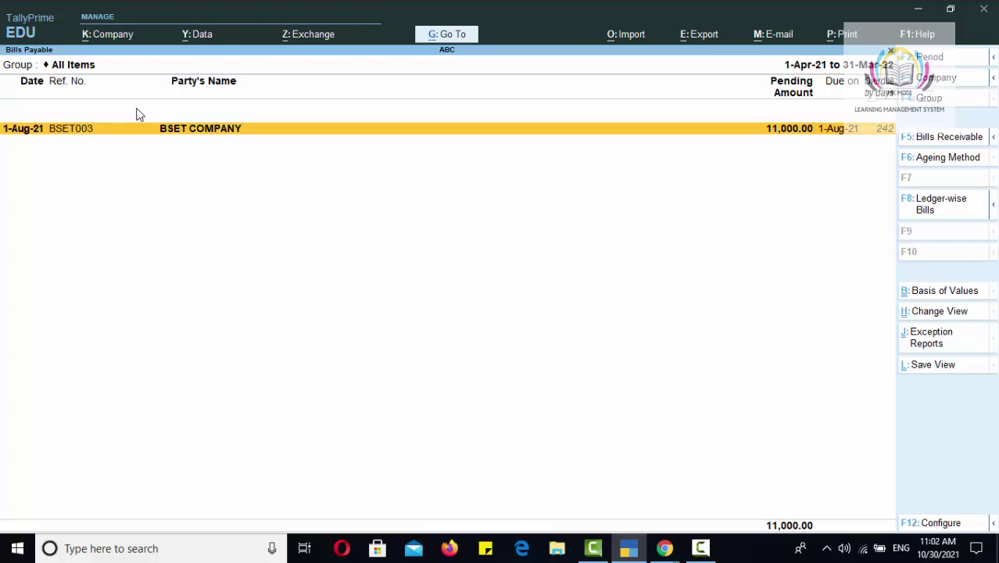
{"action": "key", "text": "Escape"}
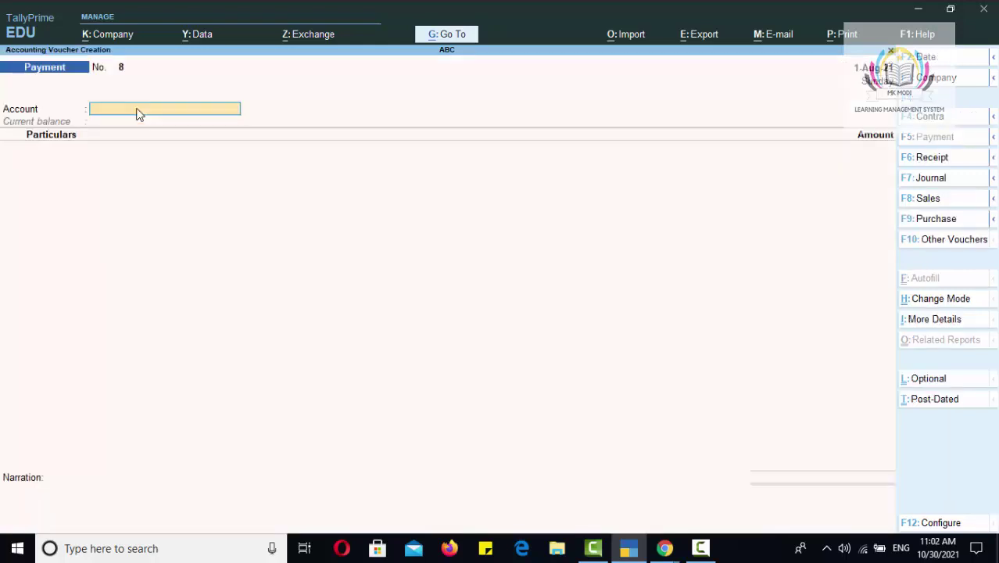